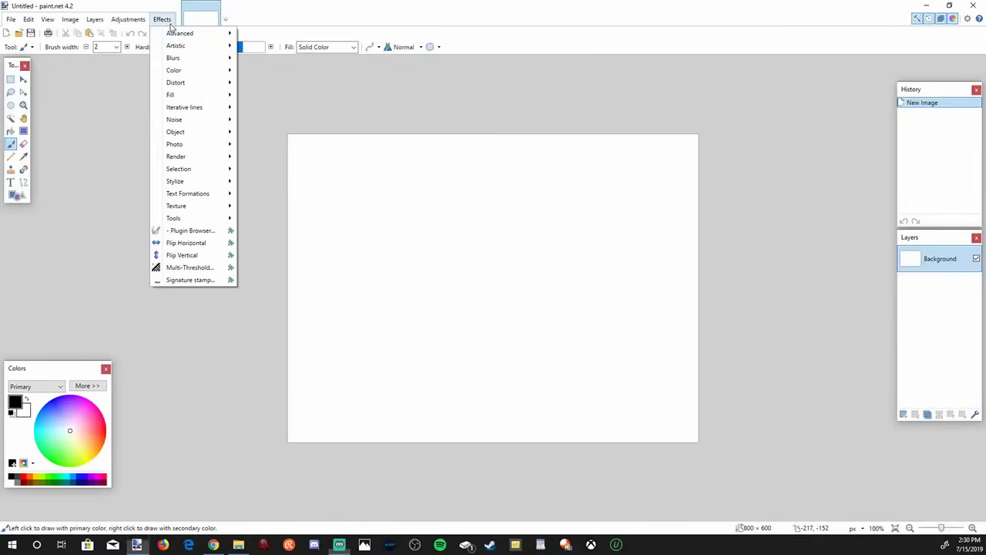
Load the Google home page in a new Chrome tab
mouse_move(199, 110)
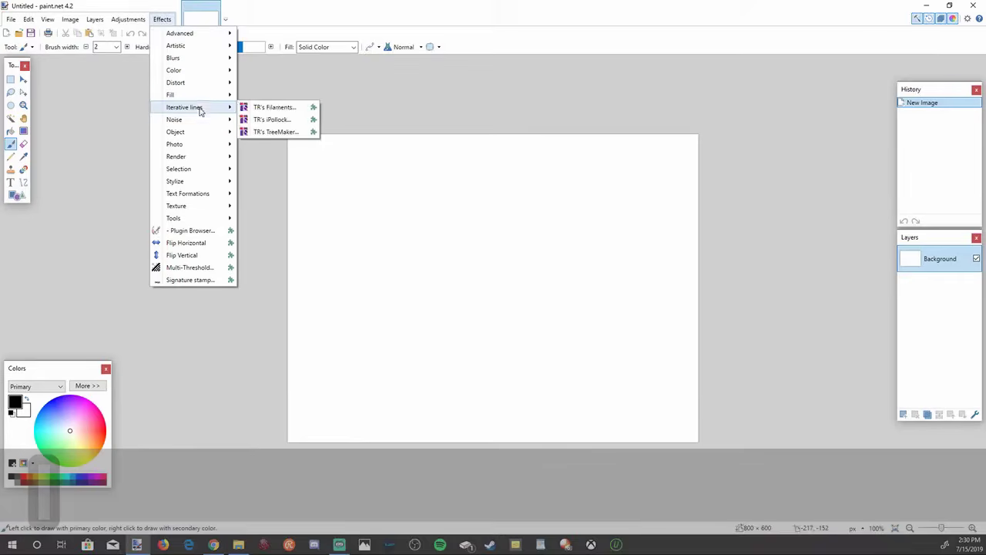
mouse_move(211, 159)
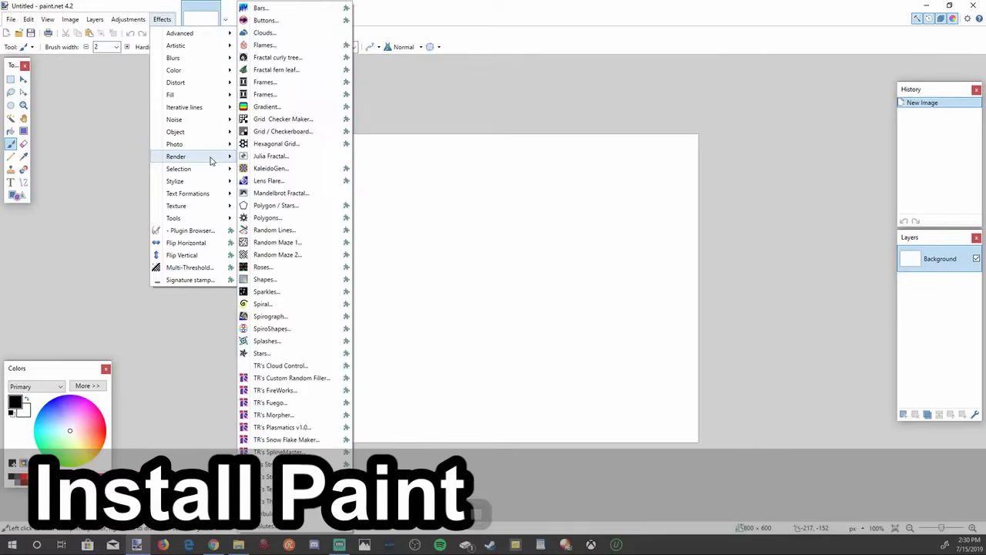
mouse_move(215, 208)
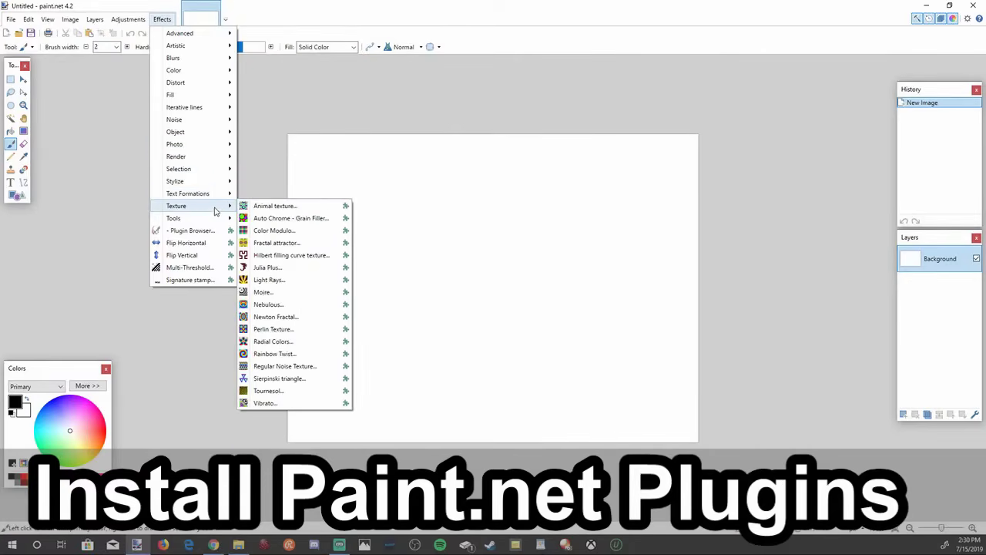
mouse_move(225, 267)
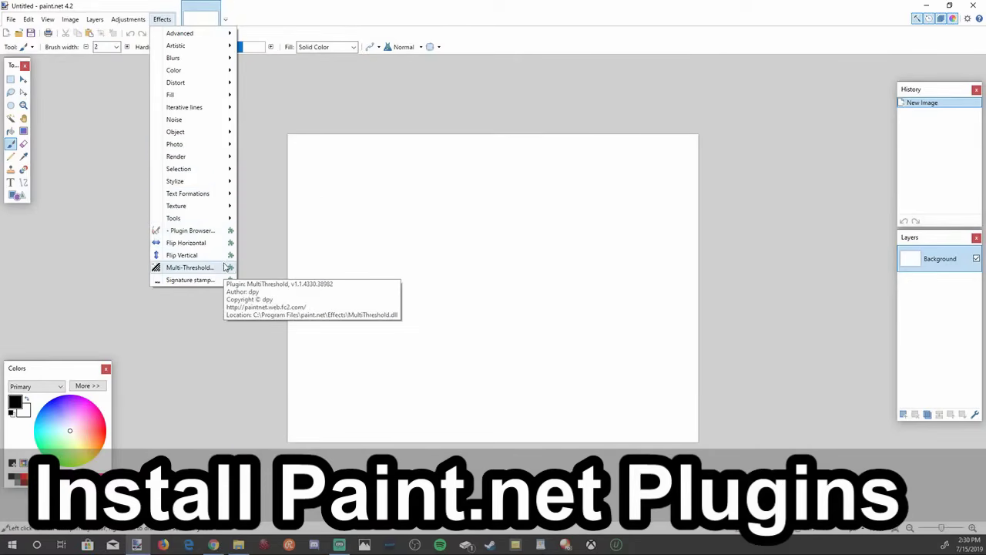
mouse_move(210, 134)
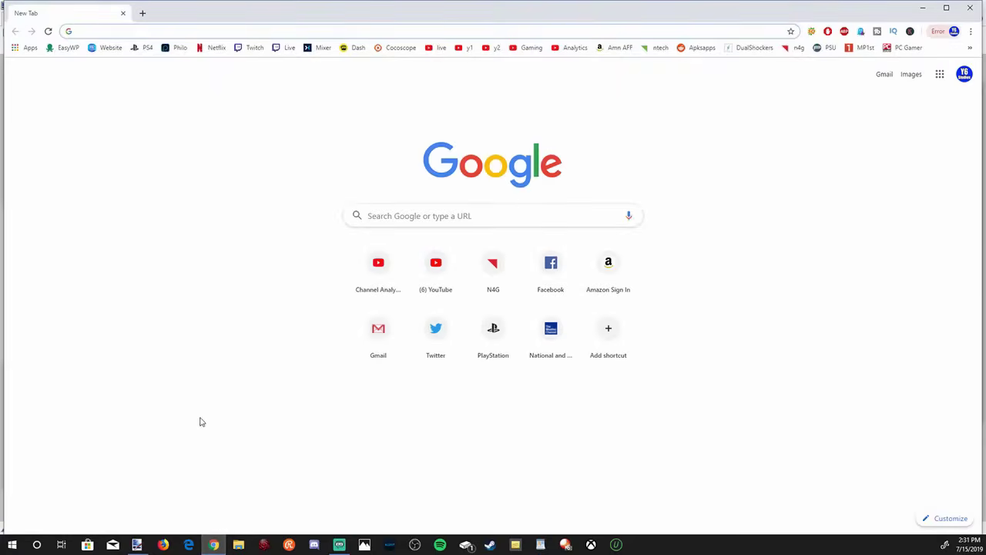
type("goog")
key("Return")
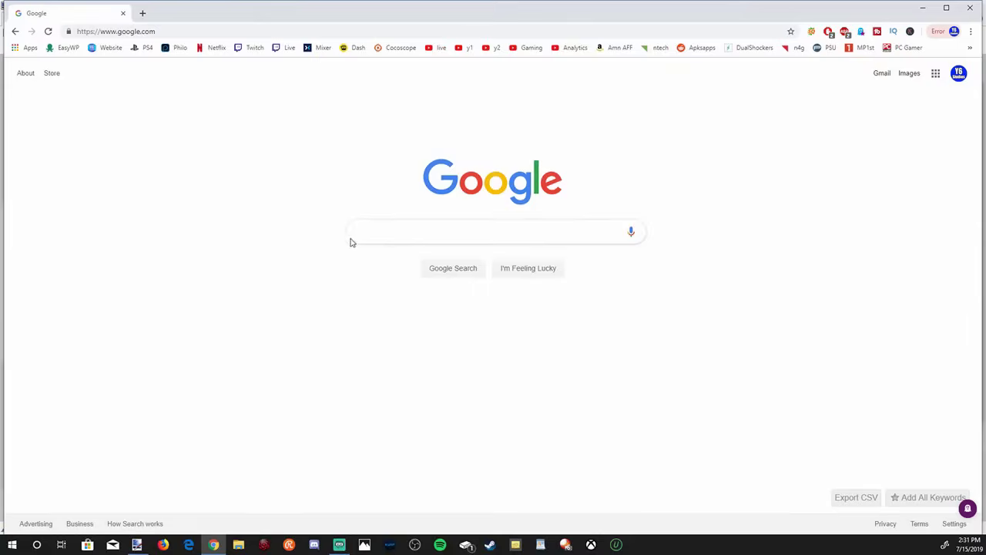
Search Google for 'paint net plugins' and open paint.net's Install Plugins guide
type("paint net ")
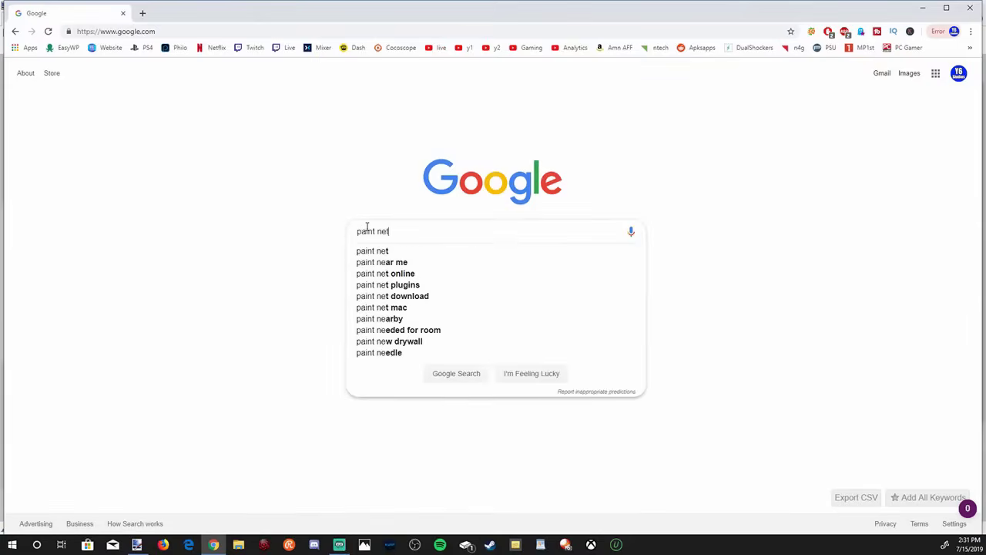
type("plugins")
key("Return")
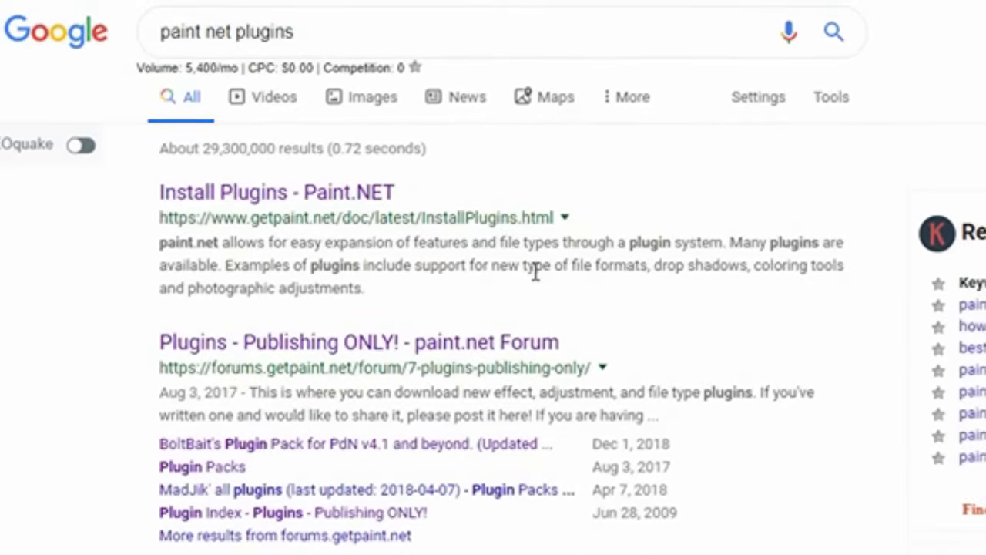
left_click(367, 205)
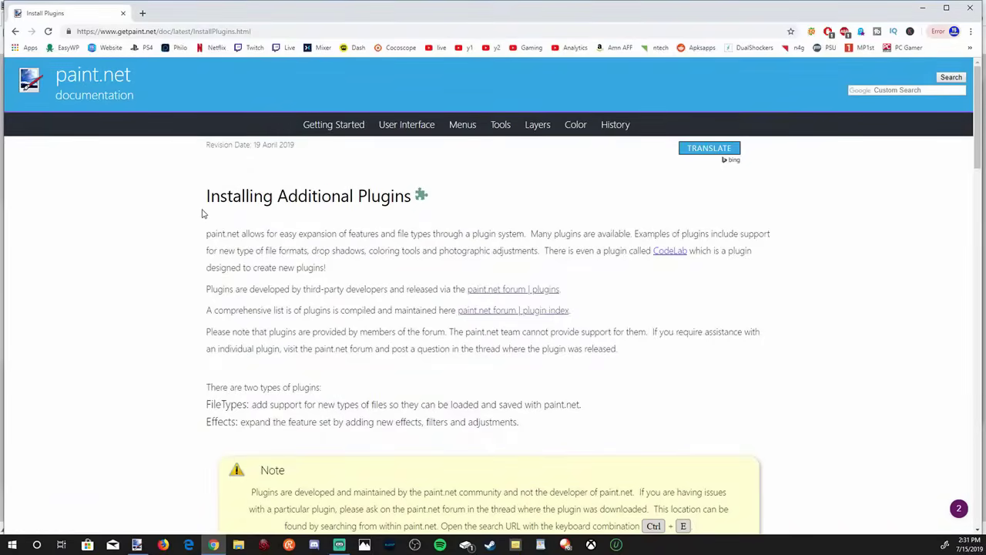
Read through the Installing Additional Plugins guide, then bring up the forum plugins link's menu
scroll(203, 214, "down", 3)
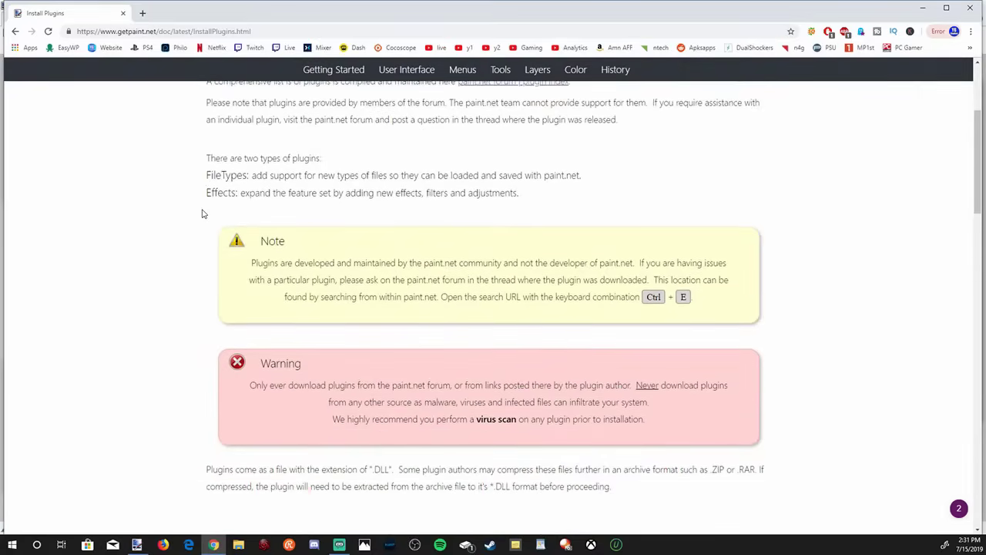
scroll(203, 213, "down", 5)
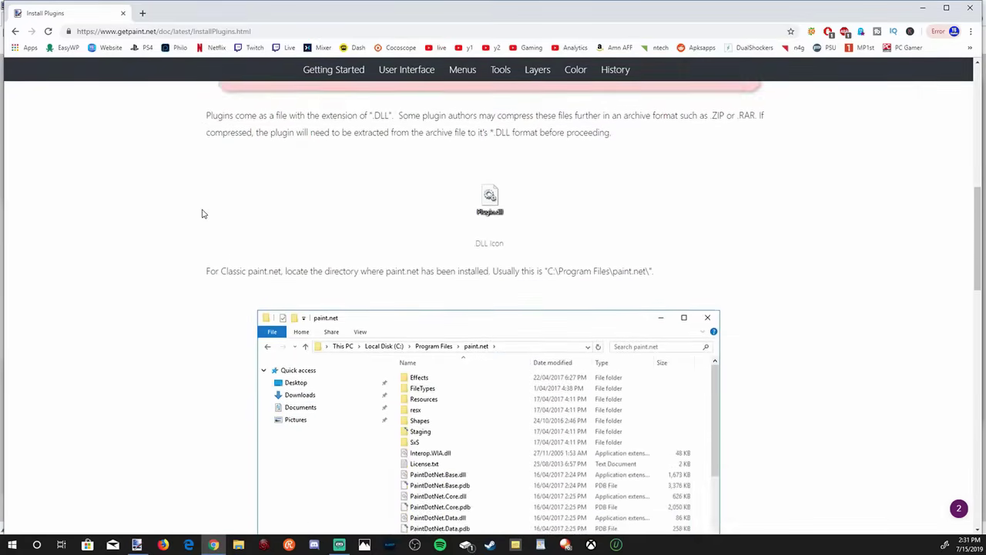
scroll(202, 213, "down", 5)
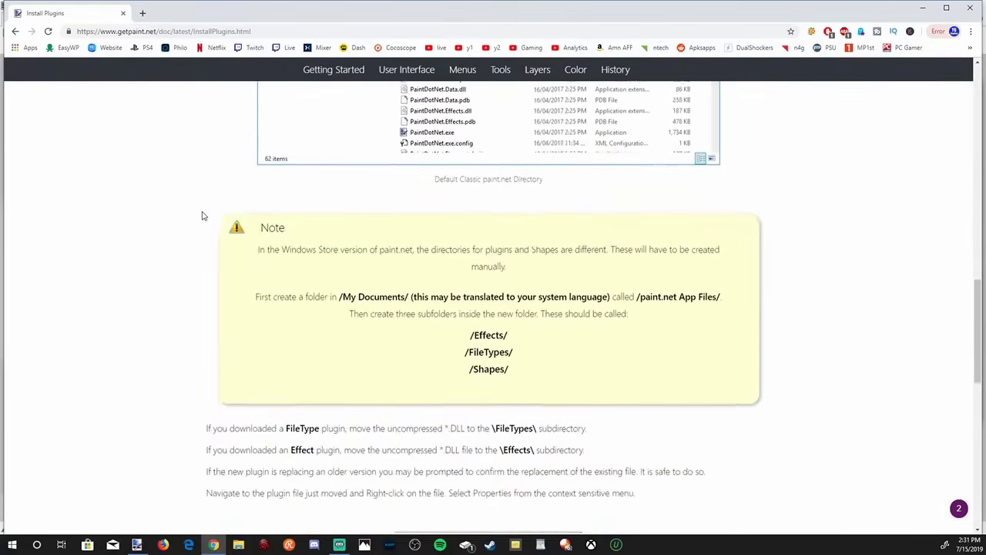
scroll(199, 255, "down", 1)
scroll(189, 403, "down", 2)
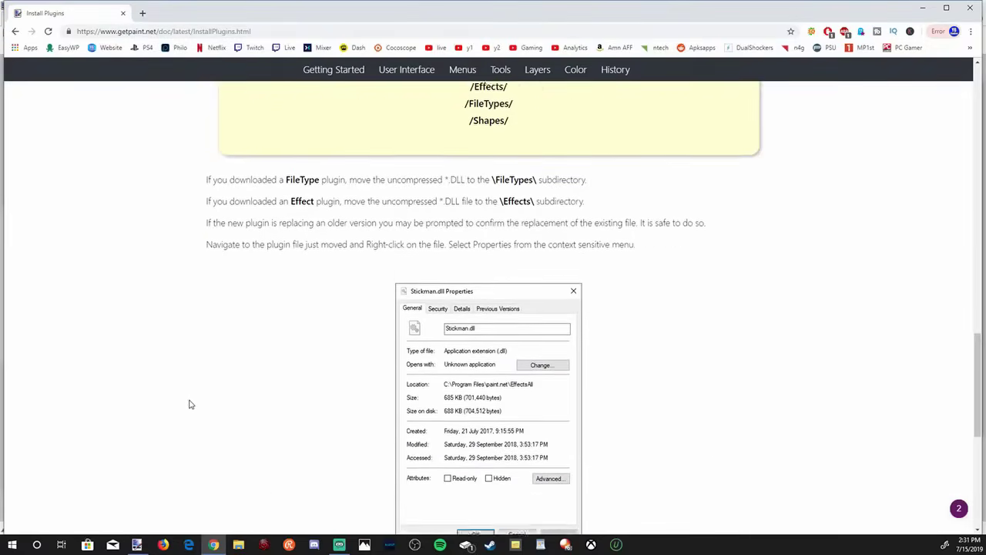
scroll(188, 370, "up", 15)
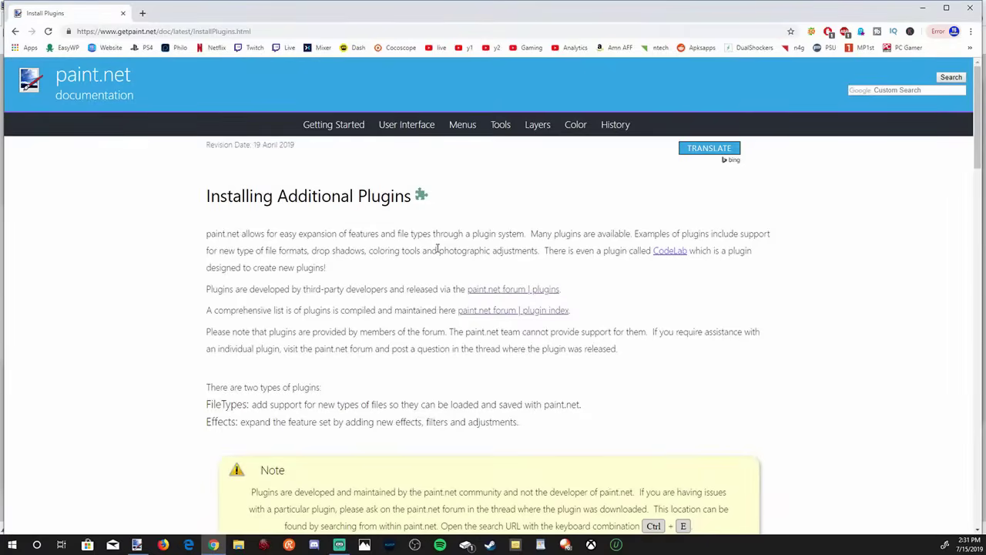
right_click(527, 291)
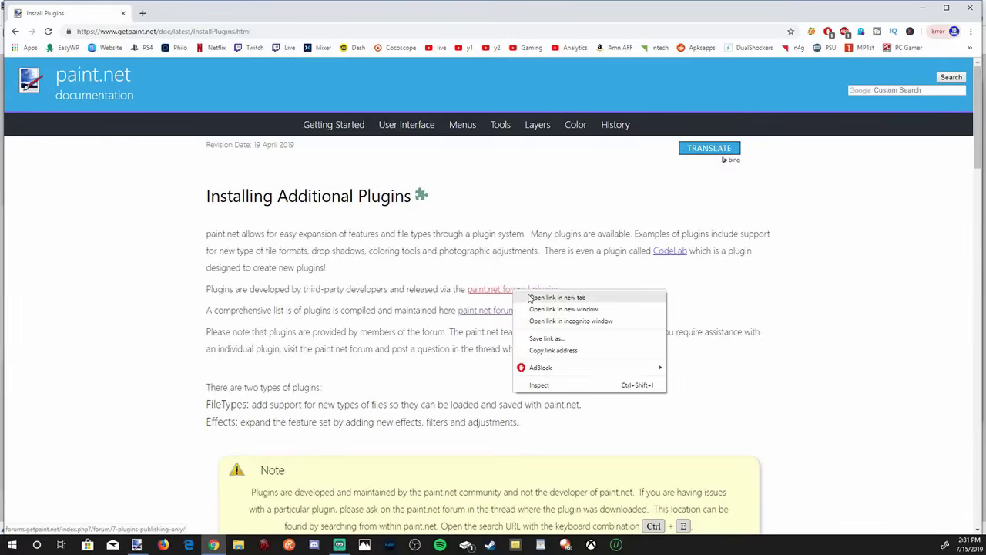
Open the 'paint.net forum | plugins' link in a new tab and enter its Plugin Packs forum
left_click(556, 298)
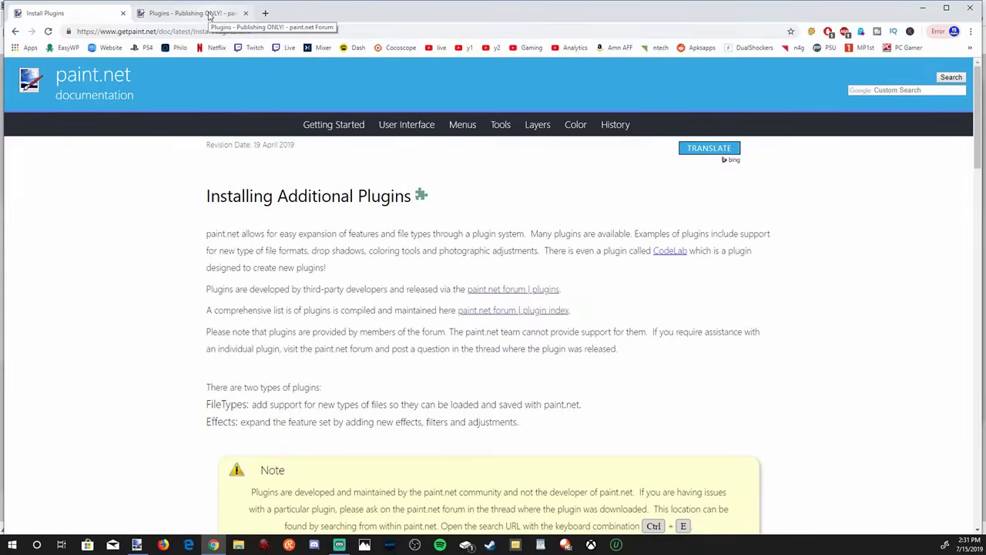
left_click(208, 14)
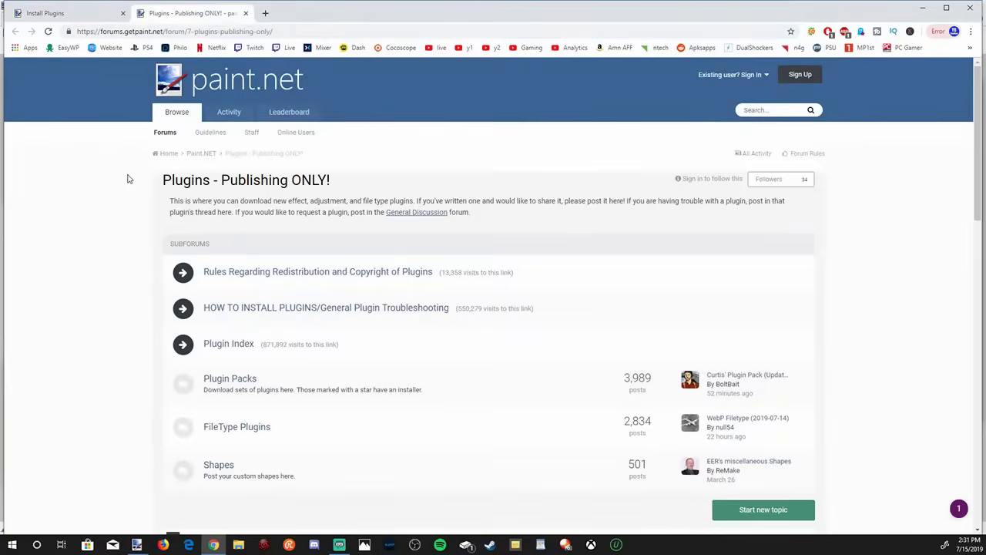
scroll(126, 183, "down", 2)
scroll(126, 183, "up", 1)
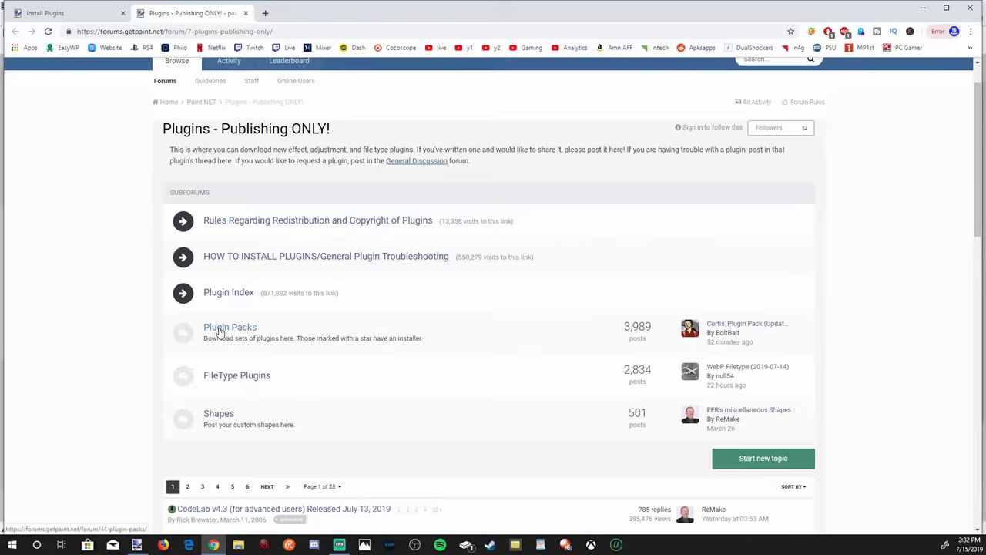
left_click(225, 331)
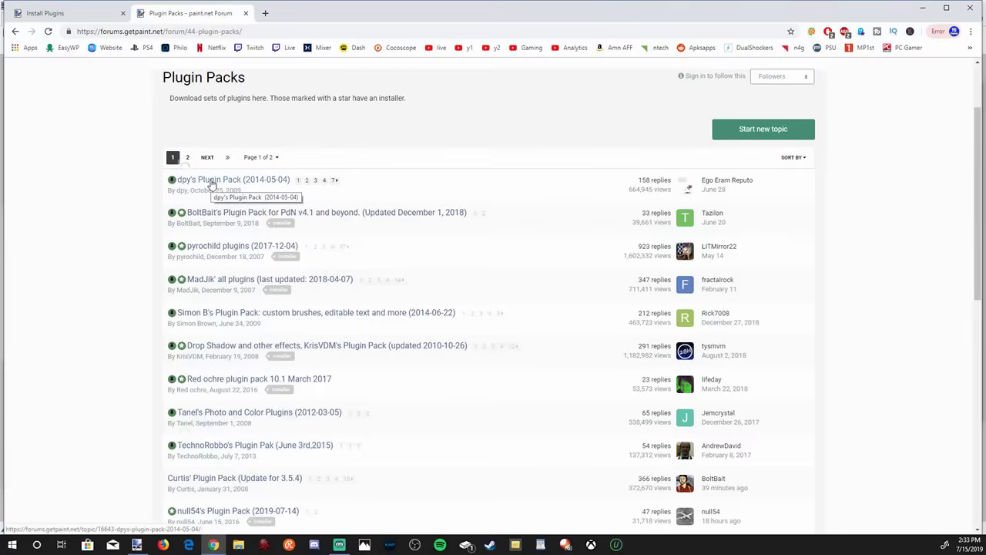
Open dpy's Plugin Pack topic and download its dpyplugins8.1.zip attachment
mouse_move(212, 185)
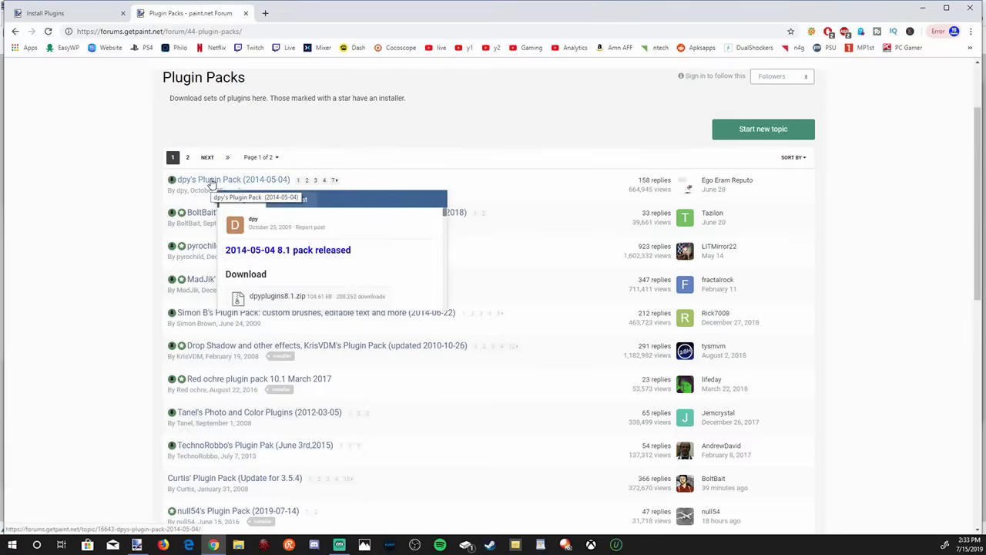
left_click(210, 182)
scroll(241, 308, "down", 5)
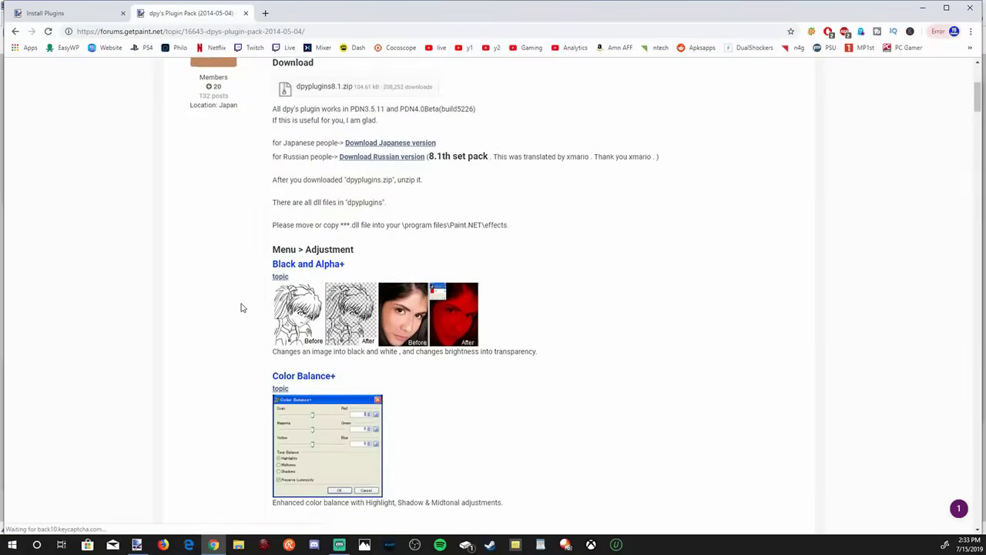
scroll(241, 308, "down", 1)
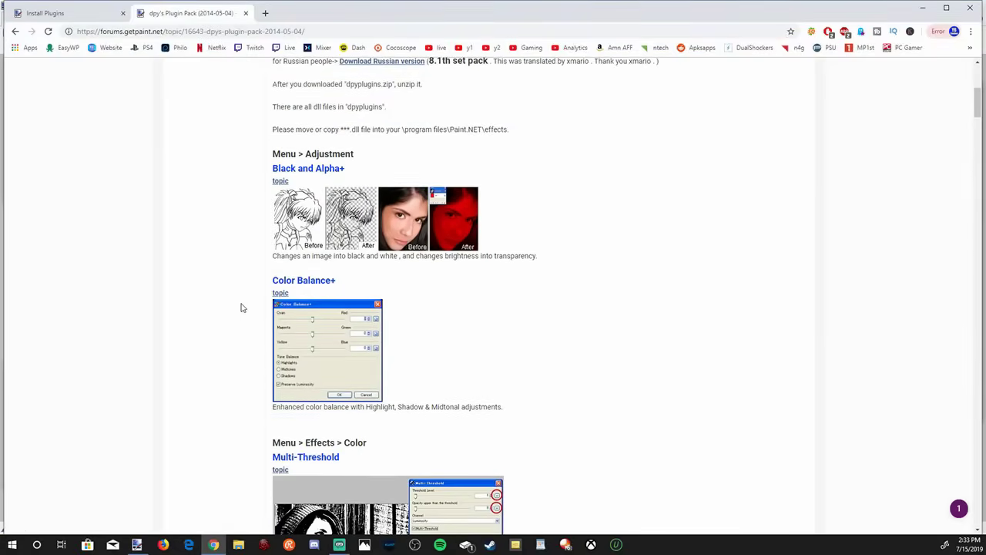
scroll(241, 307, "down", 7)
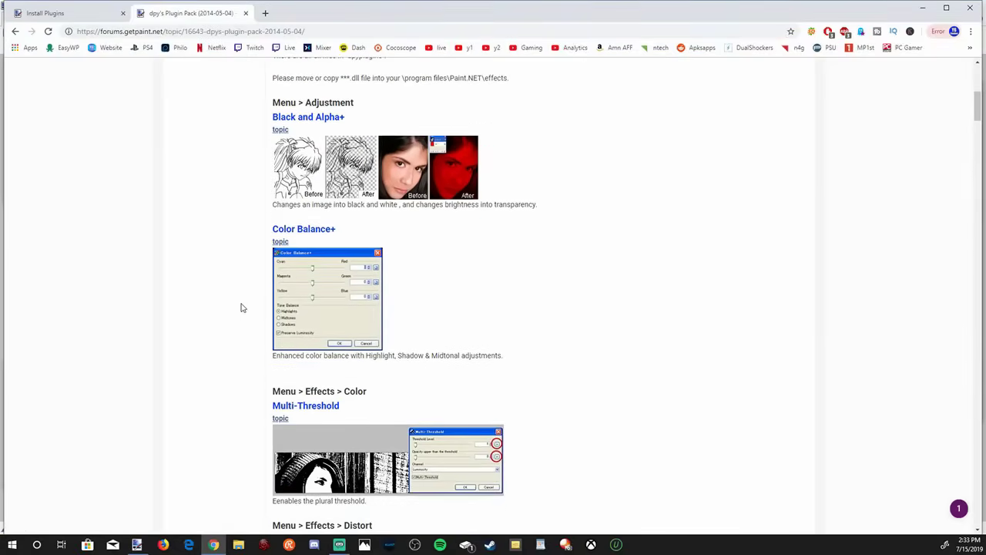
scroll(241, 306, "down", 15)
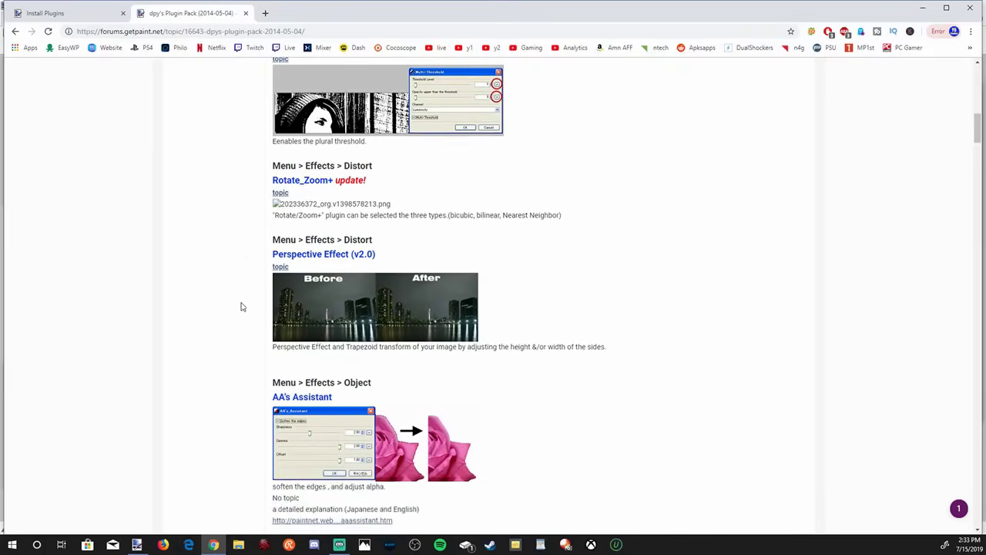
scroll(240, 300, "up", 8)
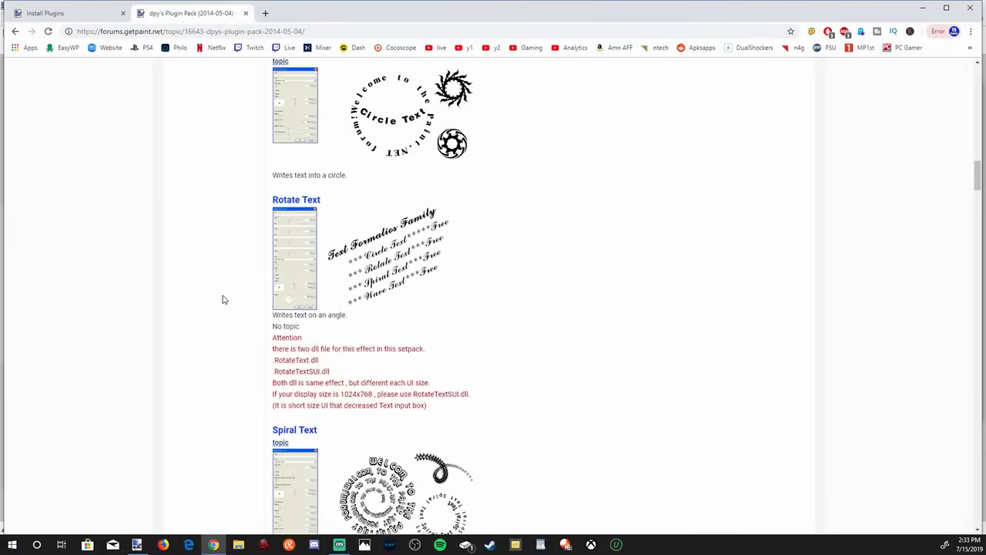
scroll(222, 298, "up", 20)
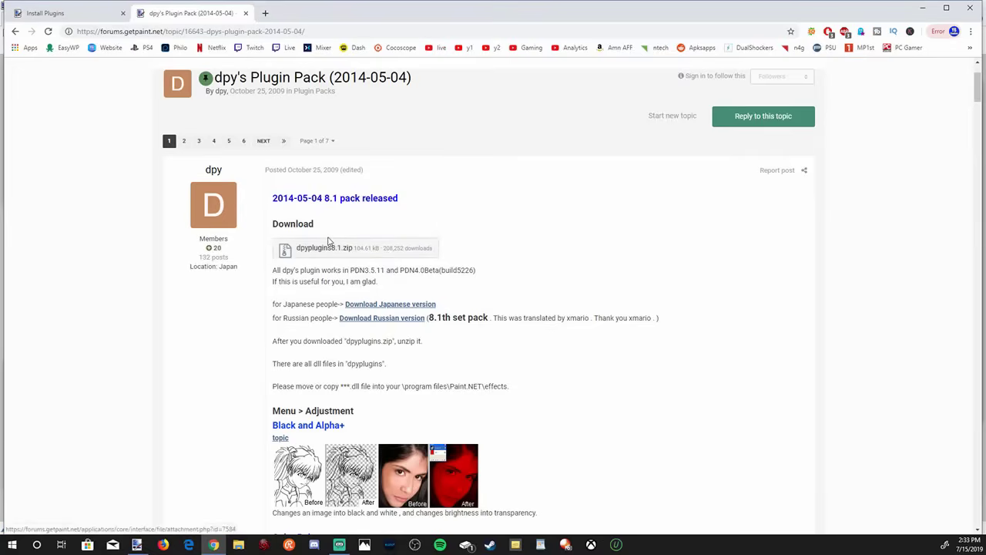
left_click(399, 256)
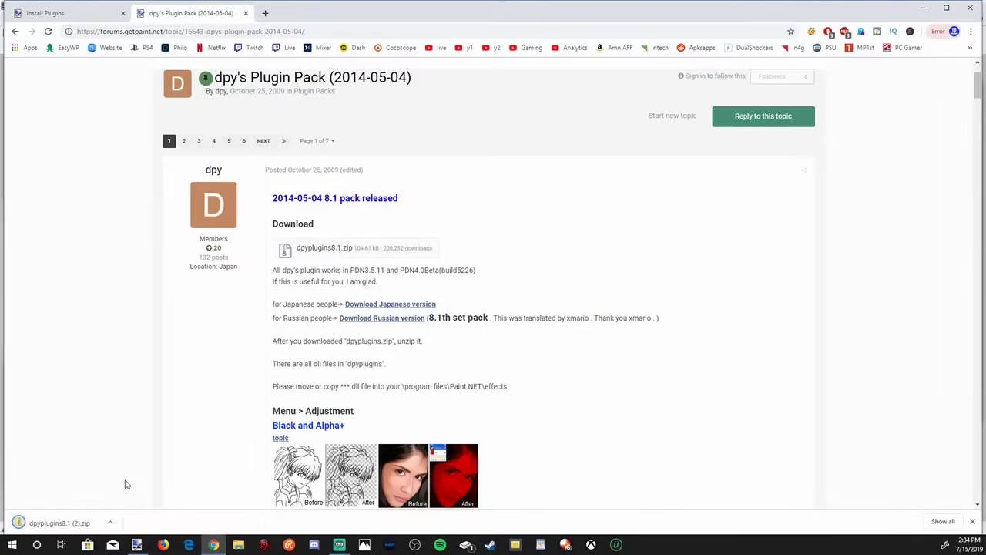
left_click(112, 523)
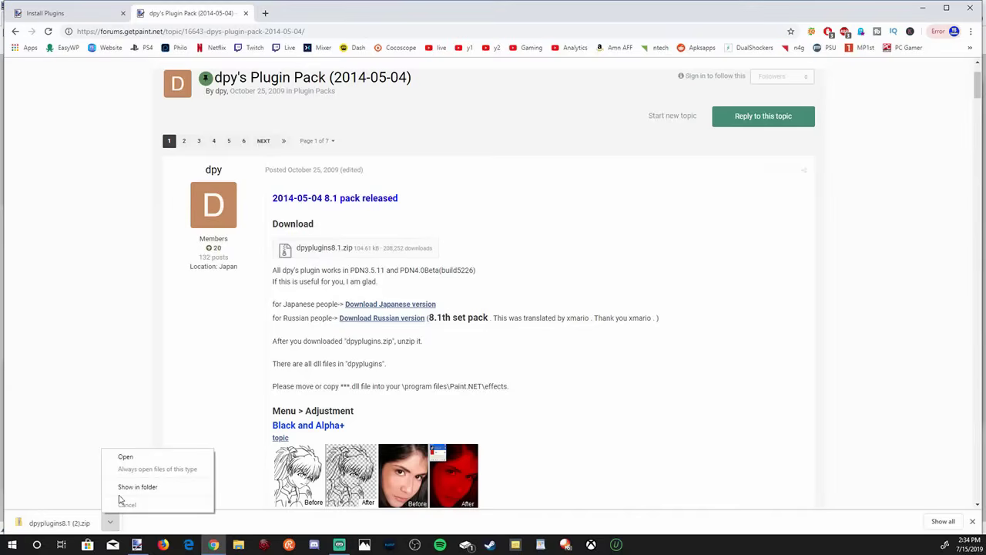
Copy all 18 .dll files from the zip's dpyplugins8.1 folder, then browse to Windows (C:)
left_click(126, 457)
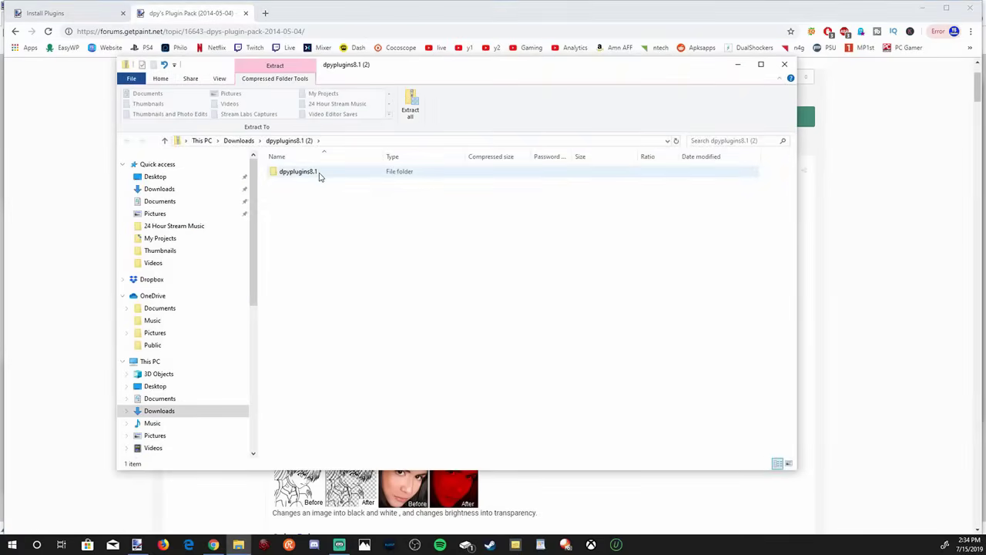
double_click(318, 172)
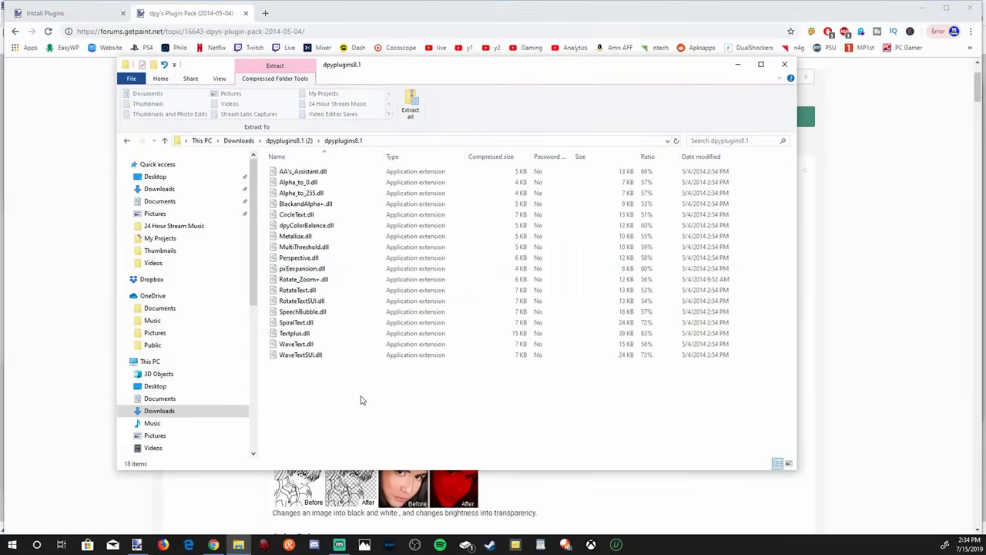
left_click_drag(746, 374, 688, 165)
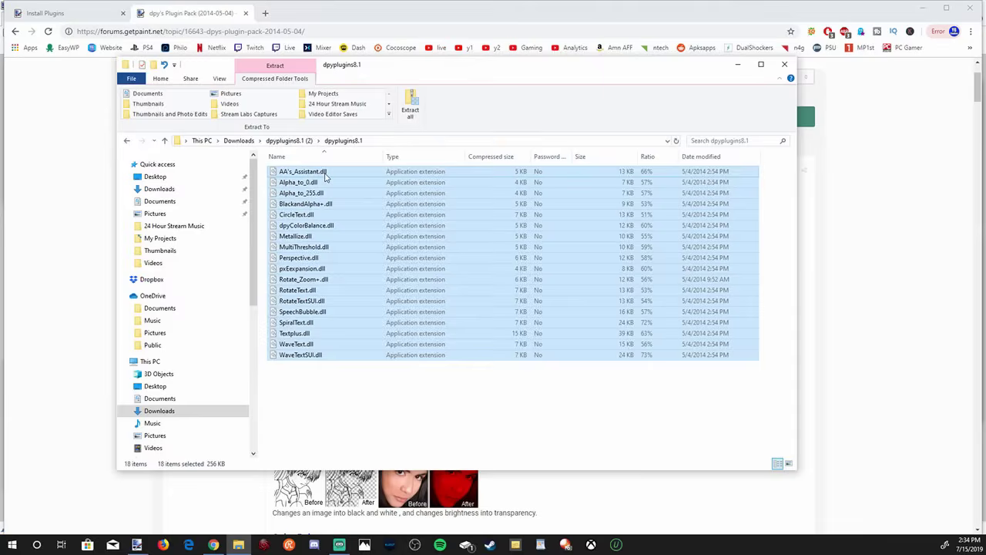
right_click(363, 249)
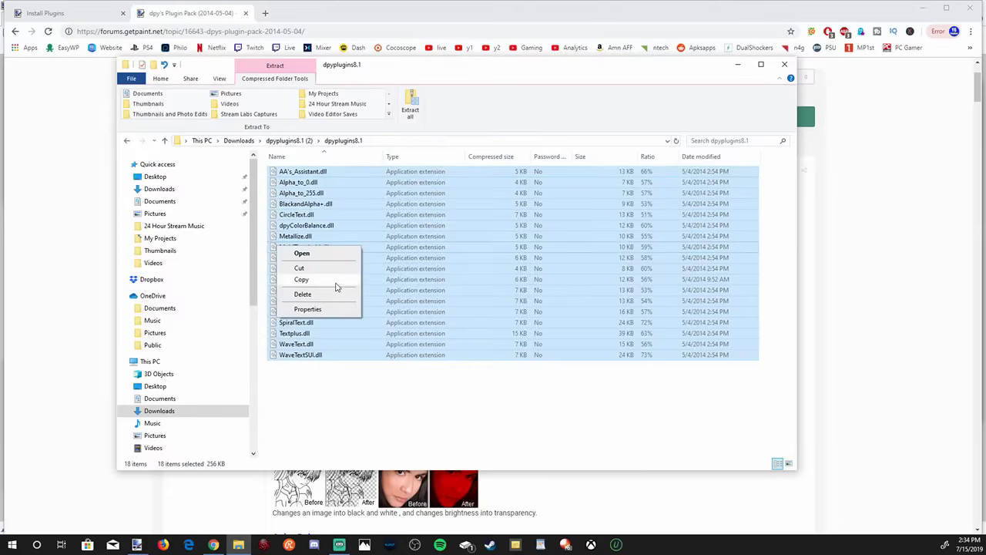
left_click(336, 284)
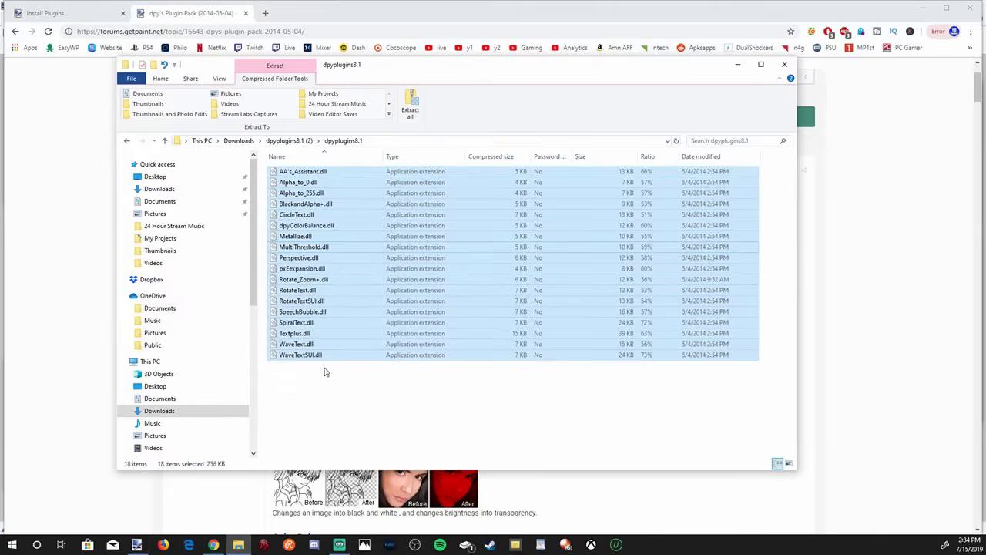
scroll(205, 378, "down", 2)
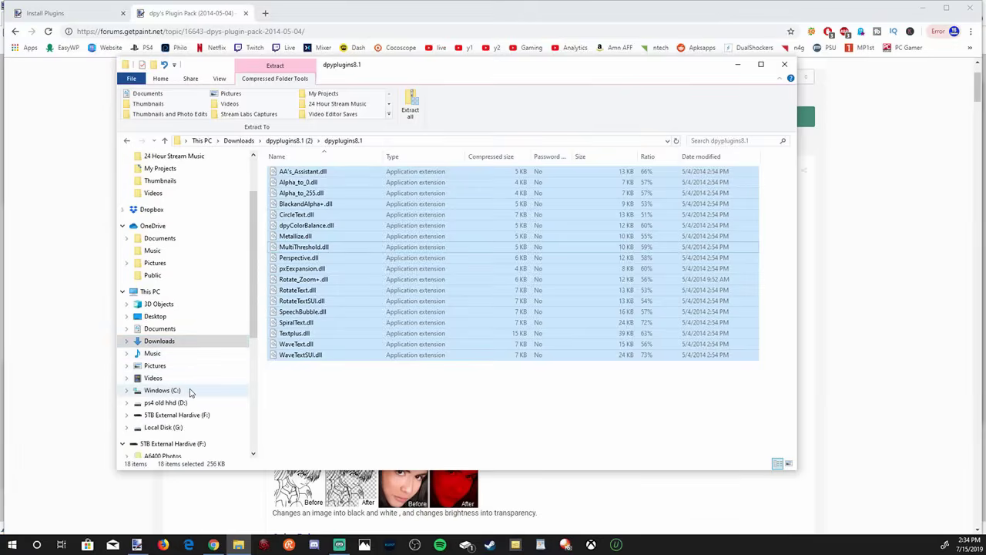
left_click(162, 390)
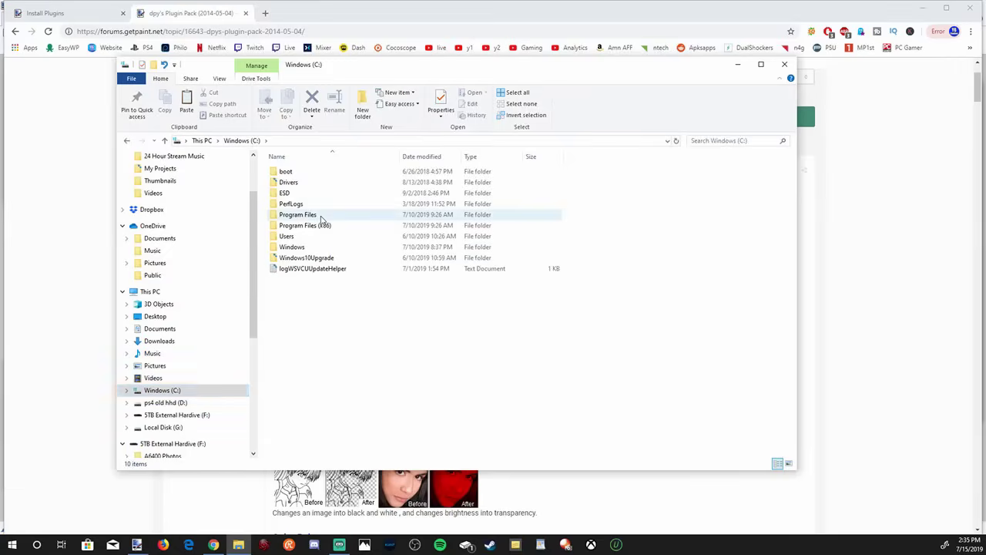
Paste the DLLs into C:\Program Files\paint.net\Effects, replacing same-named files with admin permission
double_click(322, 217)
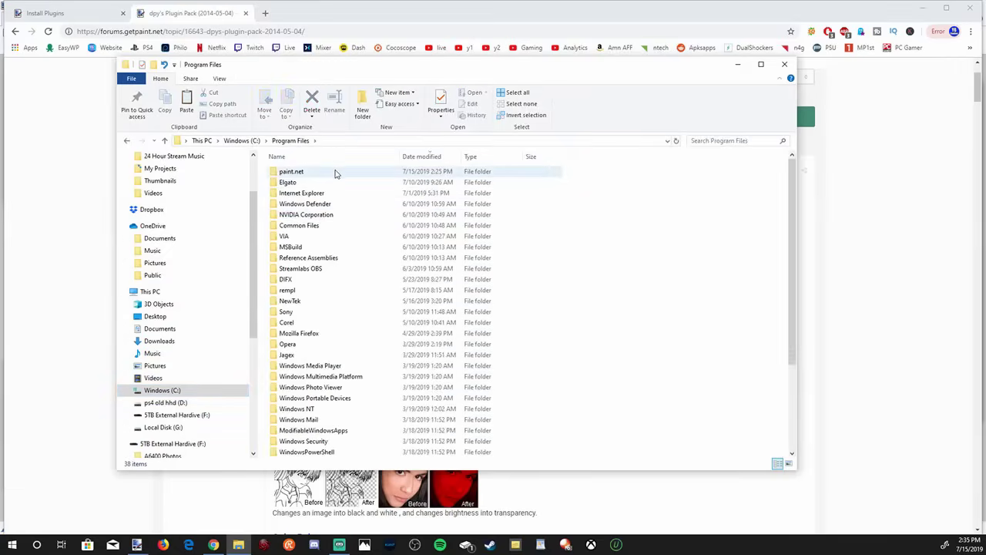
double_click(335, 172)
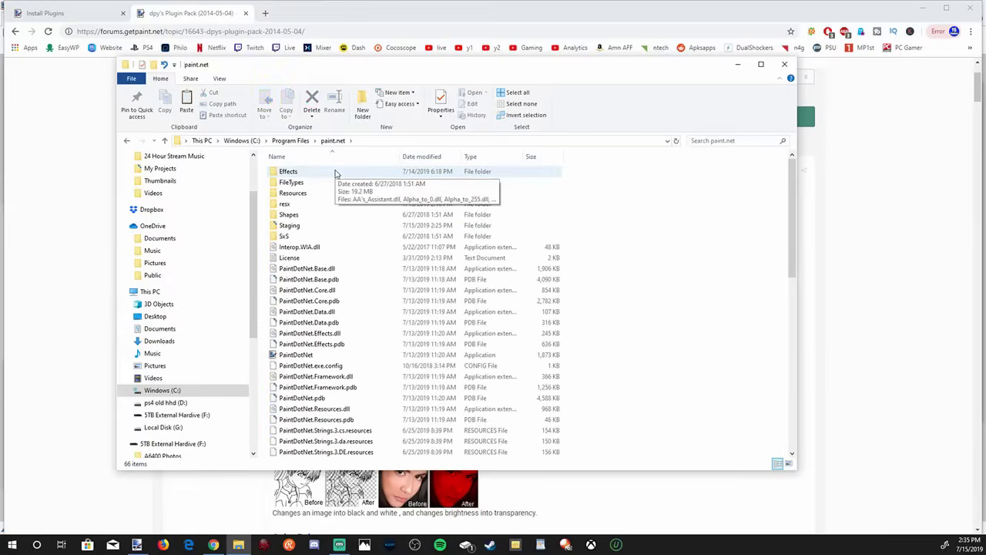
double_click(333, 171)
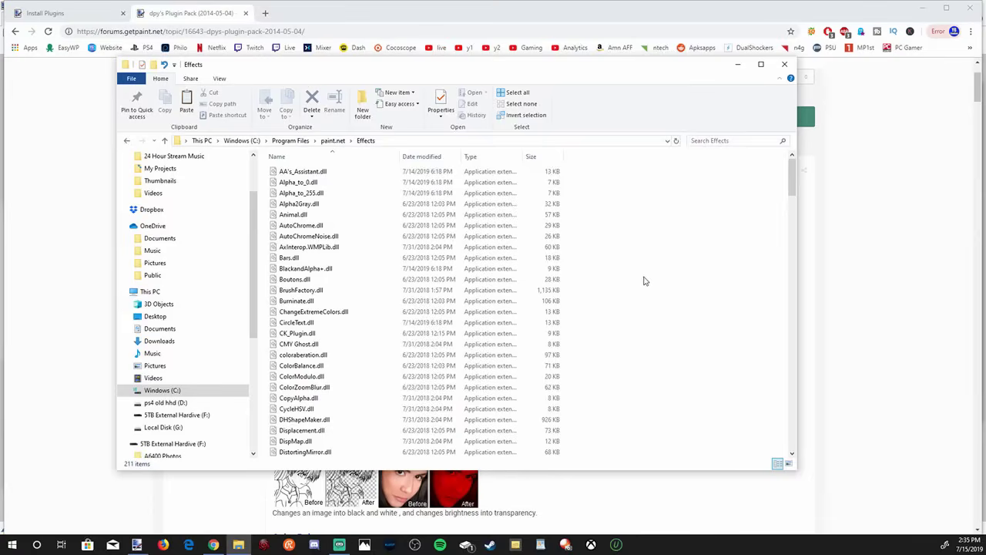
right_click(594, 245)
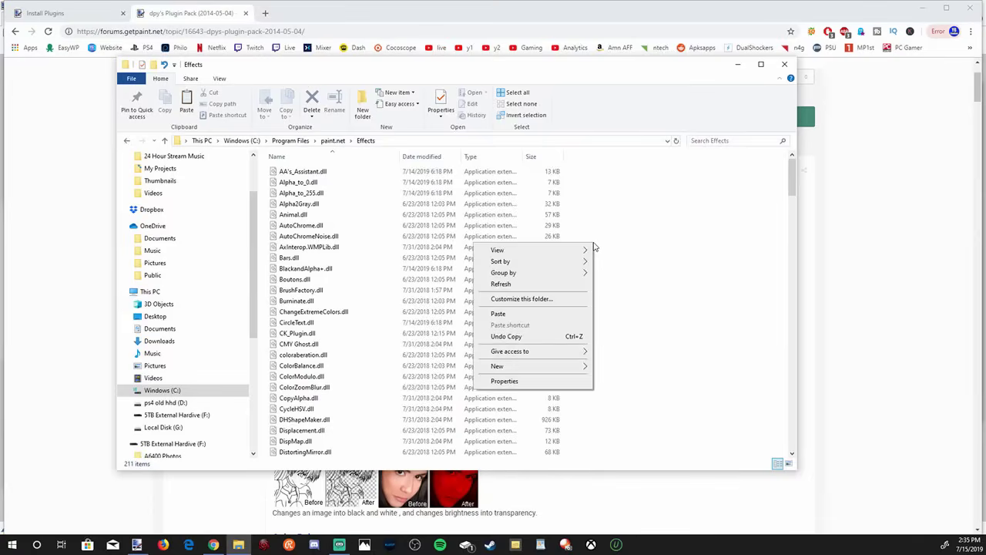
left_click(555, 315)
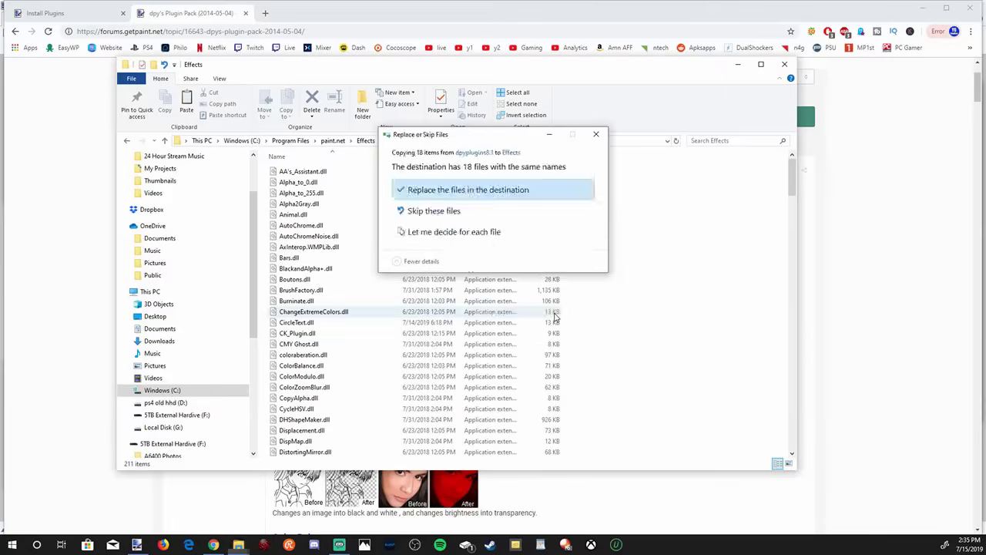
left_click(539, 189)
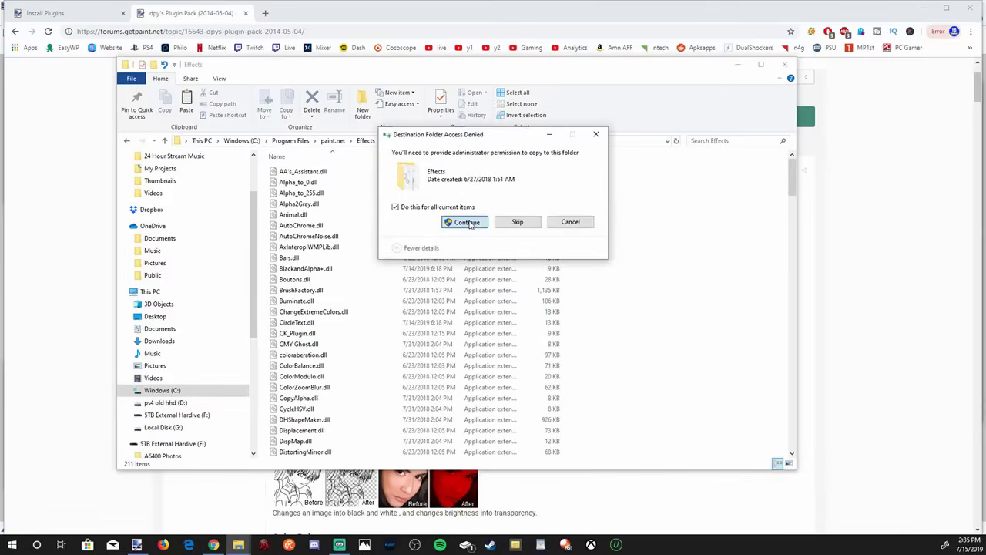
left_click(467, 222)
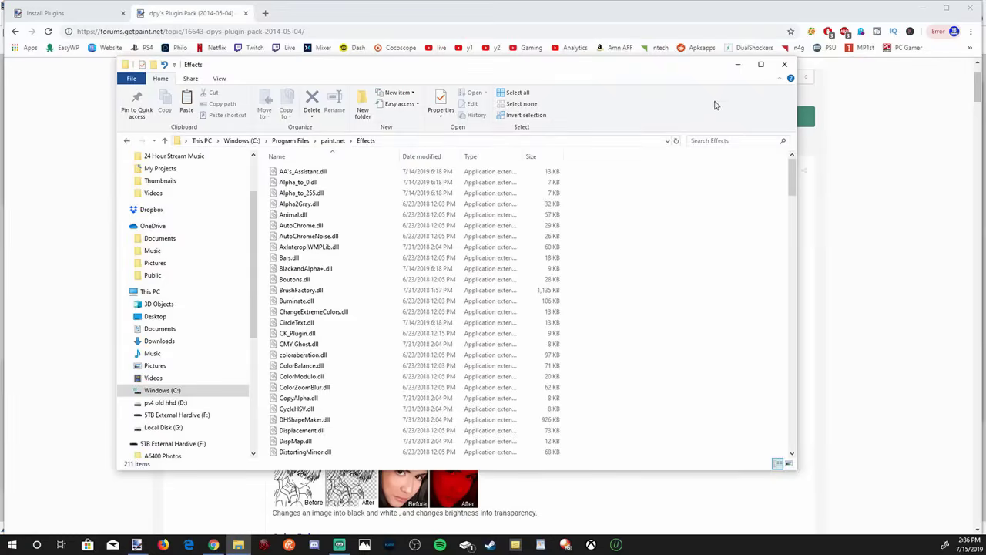
left_click(140, 539)
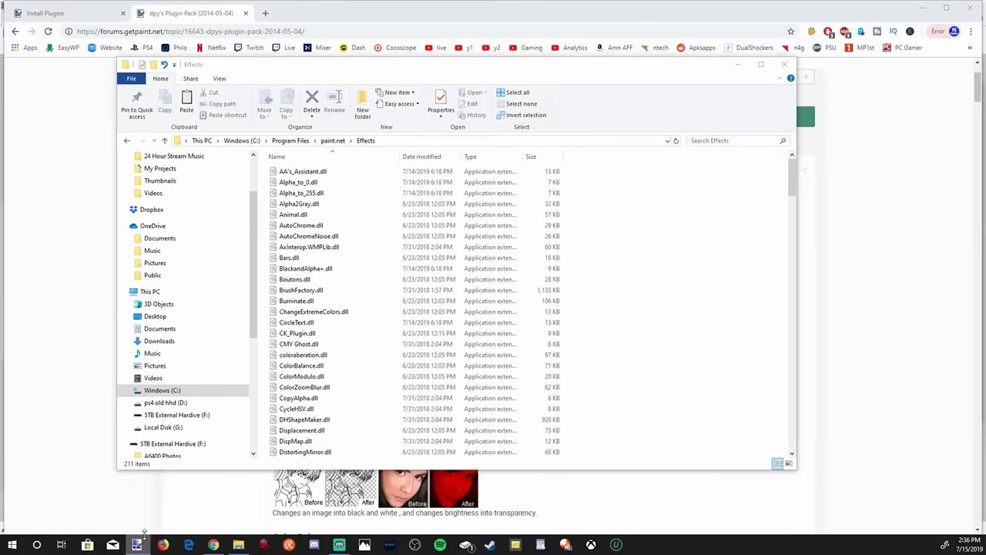
Check paint.net's Effects > Color submenu for new plugins like Alpha_to_0 and Metalize, then return to Chrome
right_click(140, 546)
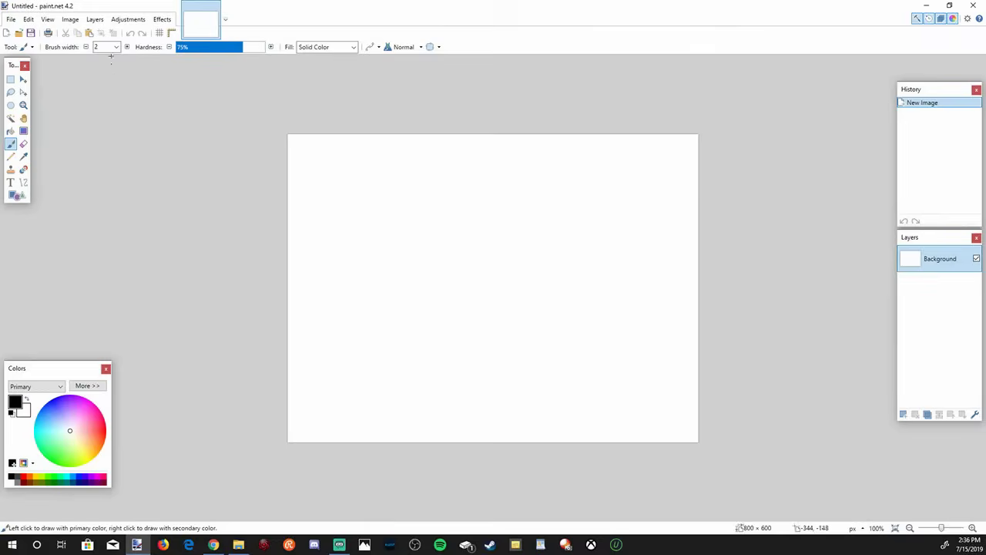
left_click(161, 21)
mouse_move(184, 36)
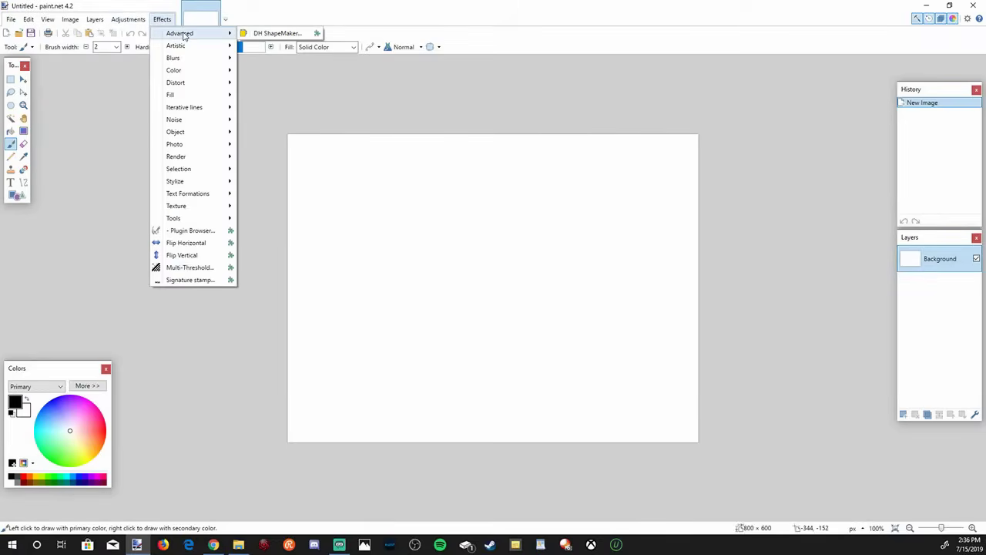
mouse_move(192, 66)
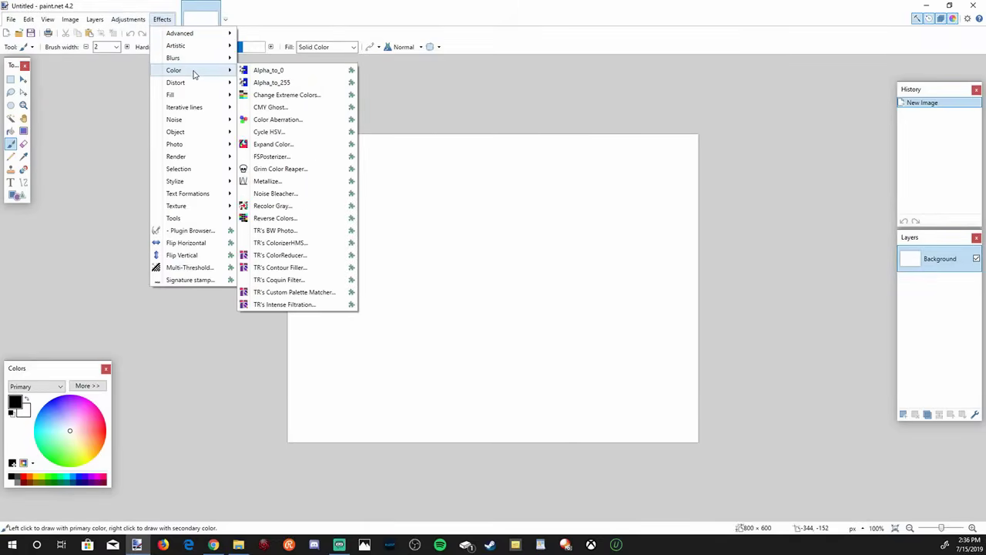
key("alt+Tab")
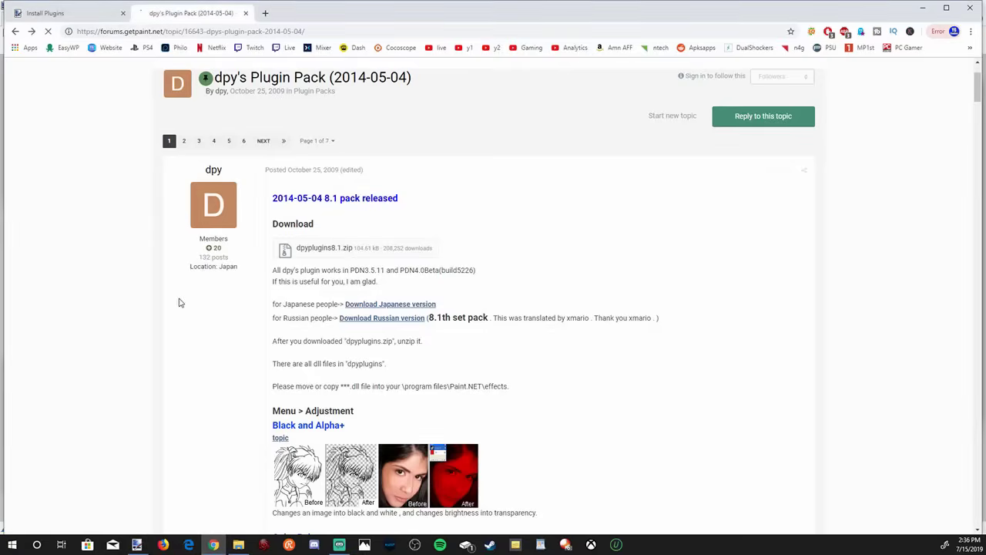
Go back to the Plugin Packs list and open the Drop Shadow and other effects topic
key("alt+Left")
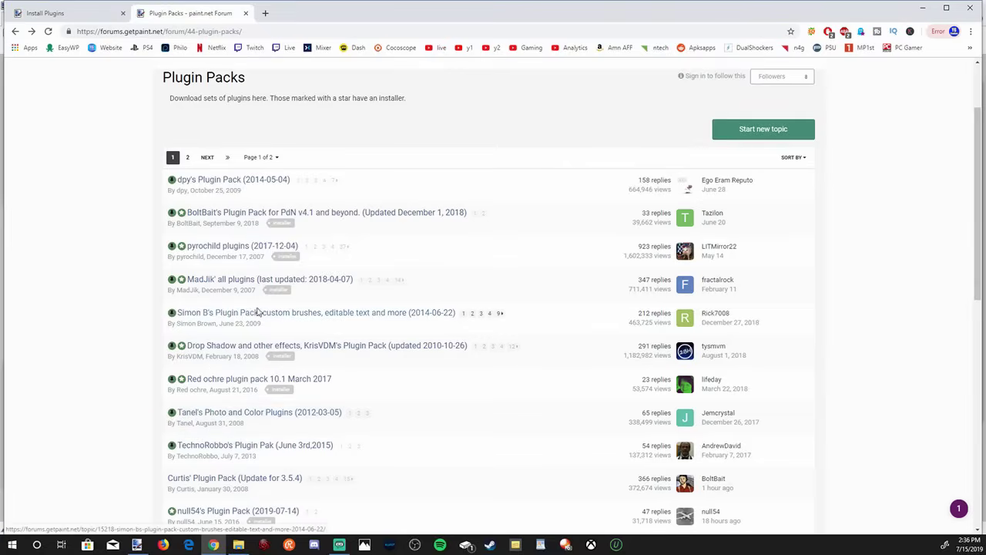
left_click(235, 345)
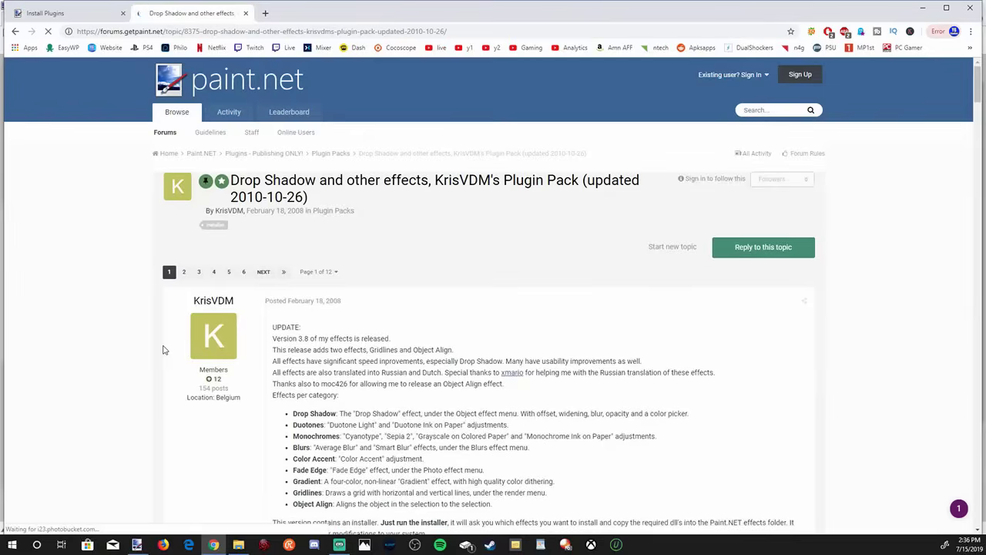